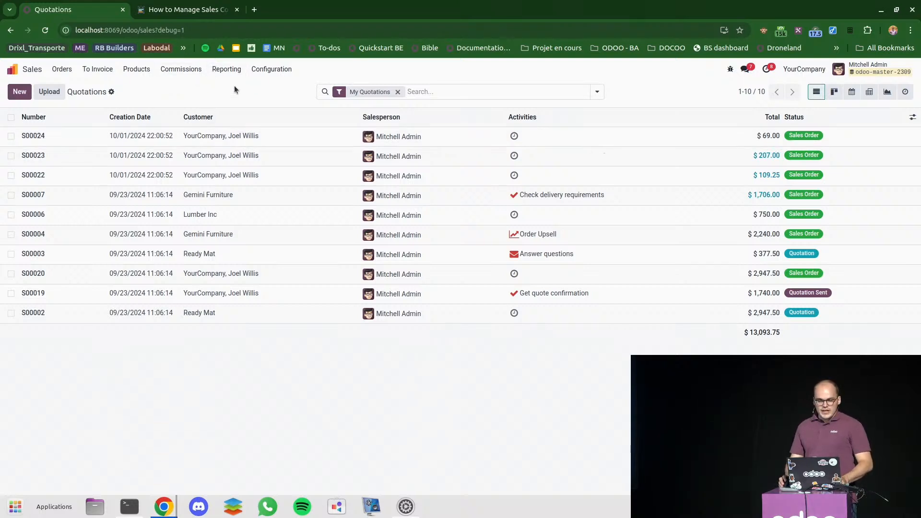
Open the Sales settings and check the Commissions option in the Invoicing section
click(271, 70)
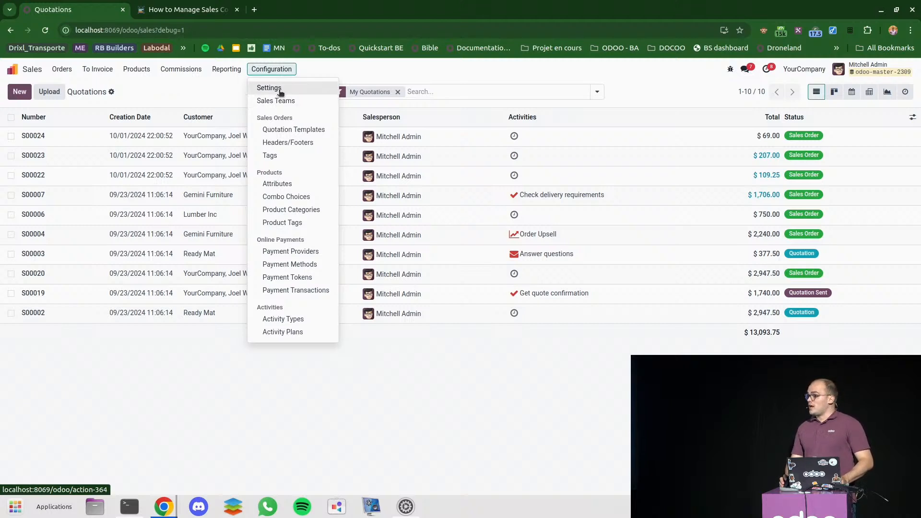
click(280, 89)
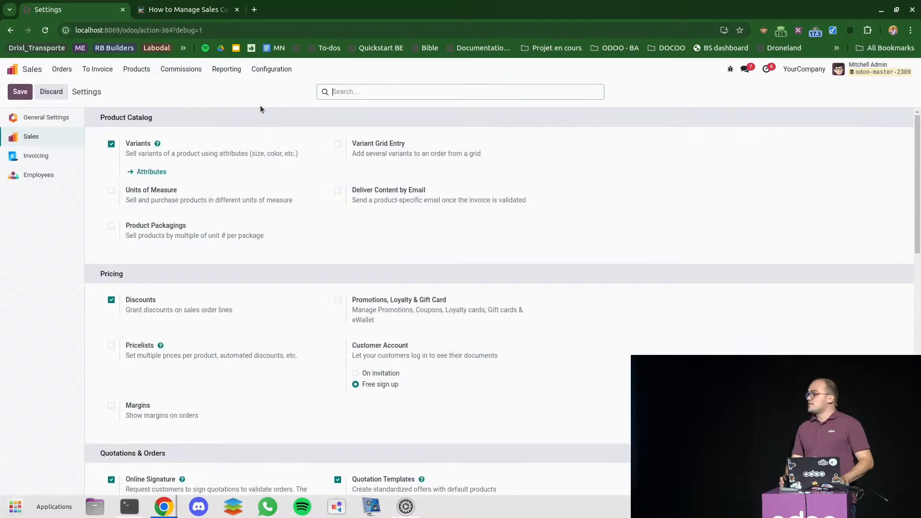
scroll(282, 340, down, 5)
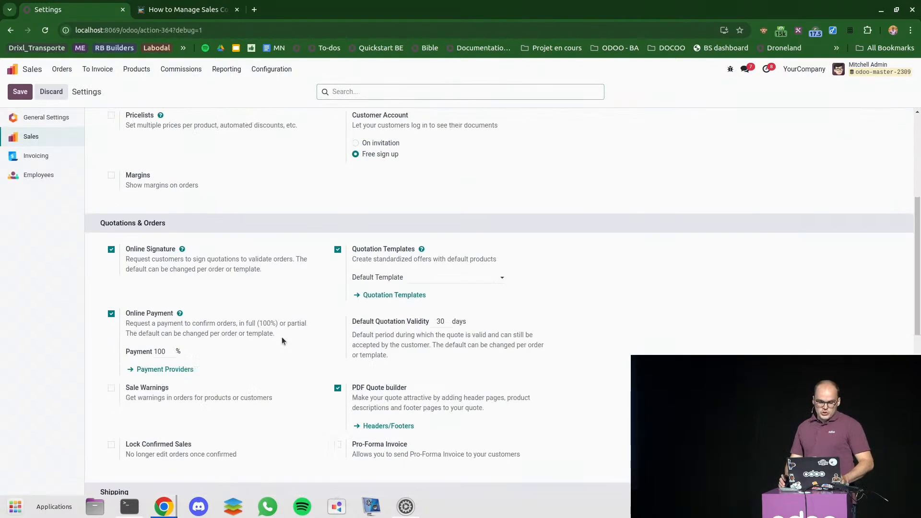
scroll(282, 340, down, 9)
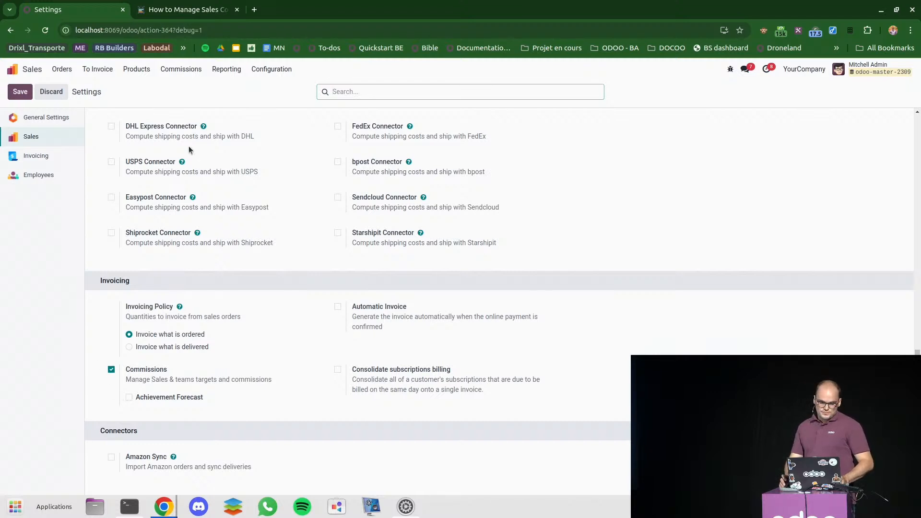
View the current user's own commissions and the achievement details of the 2024 Q4 entry
click(169, 76)
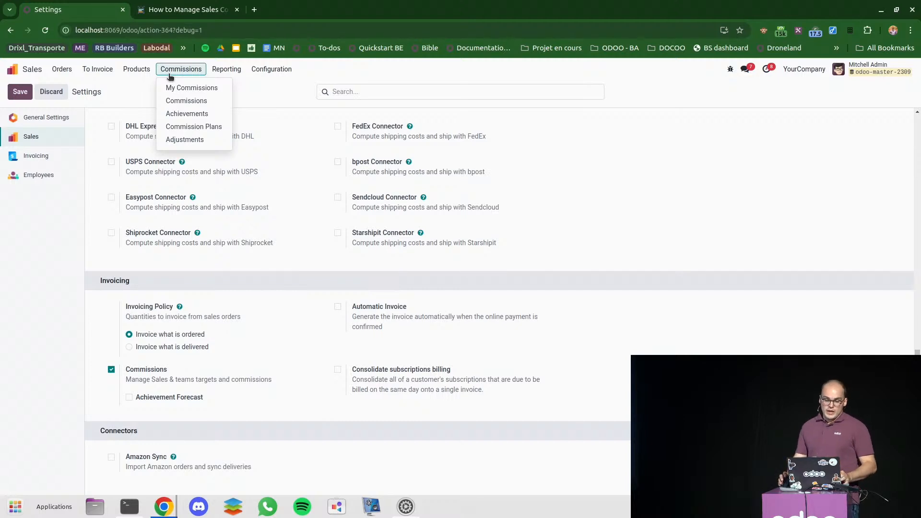
click(181, 88)
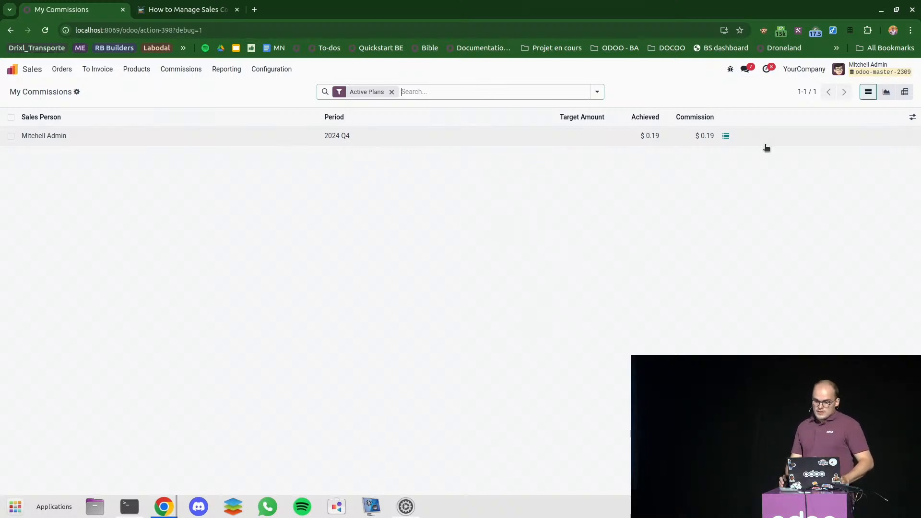
click(725, 137)
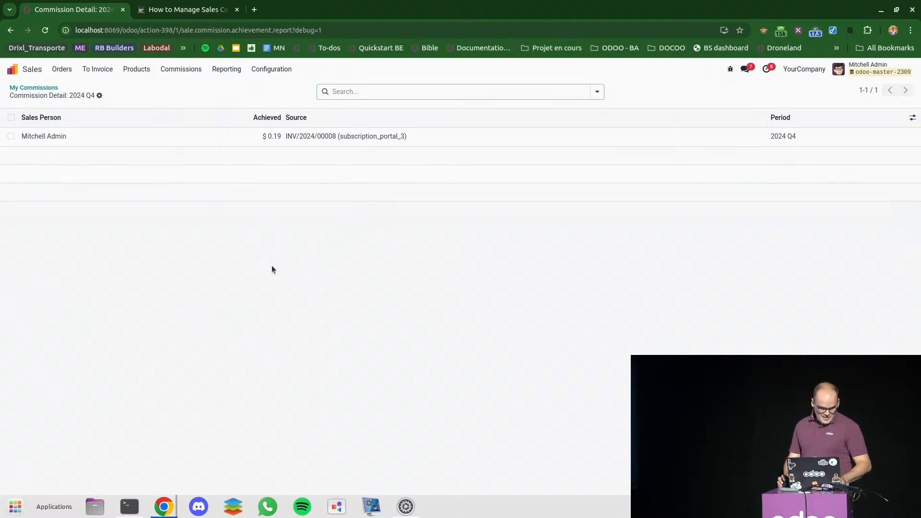
View all commissions grouped by sales team, filter by Current Period instead of Active Plans, and remove the grouping
click(201, 74)
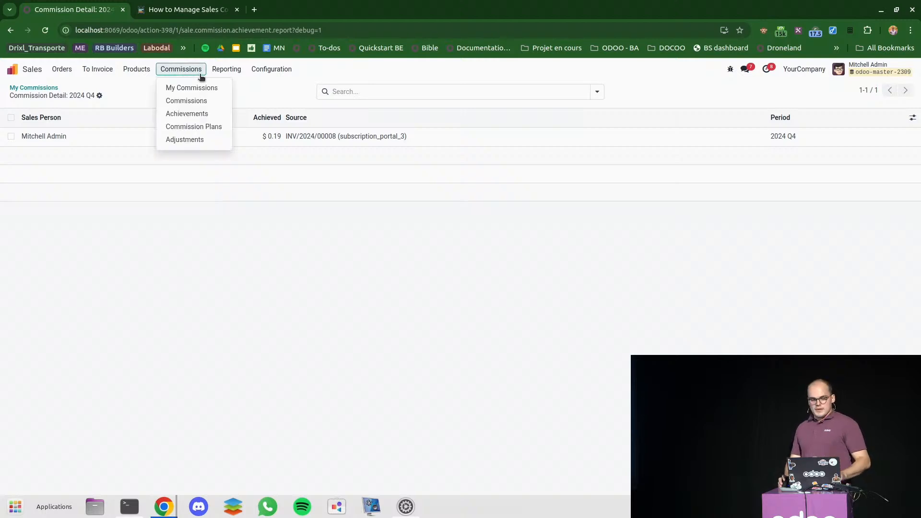
click(205, 103)
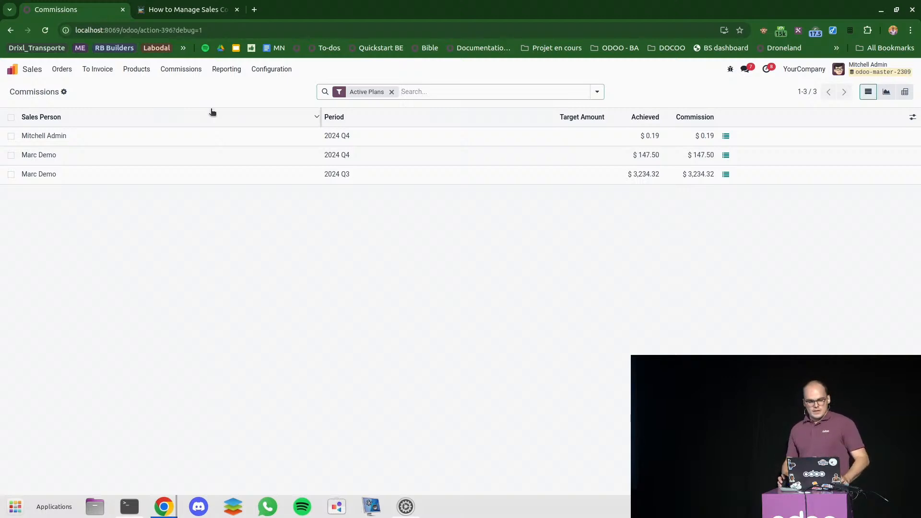
click(595, 94)
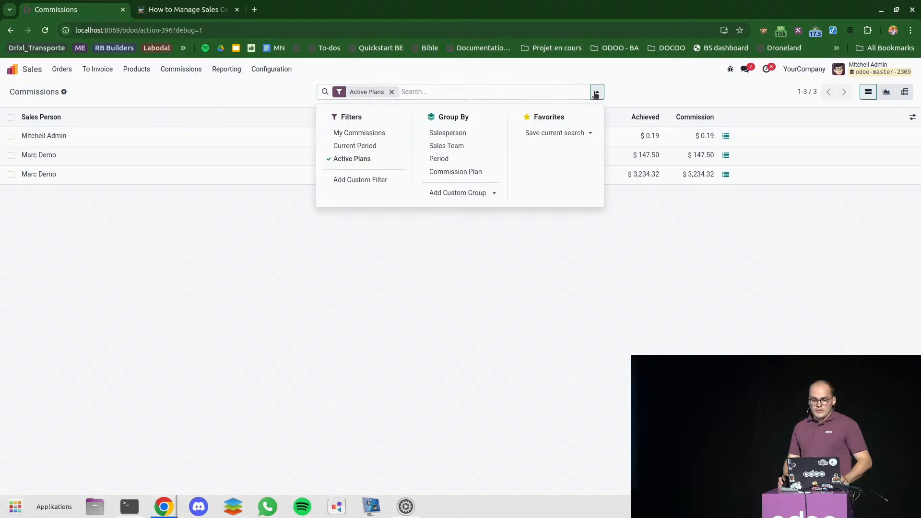
click(494, 146)
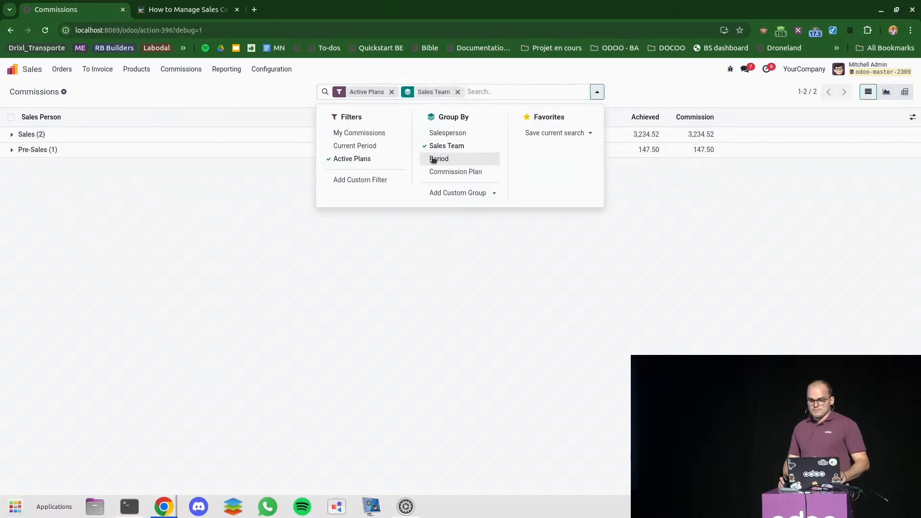
click(347, 161)
click(348, 152)
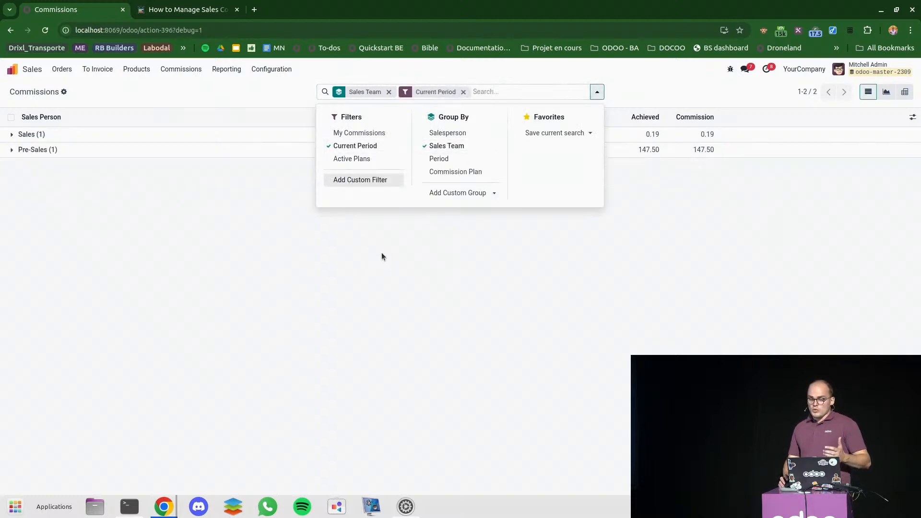
click(388, 92)
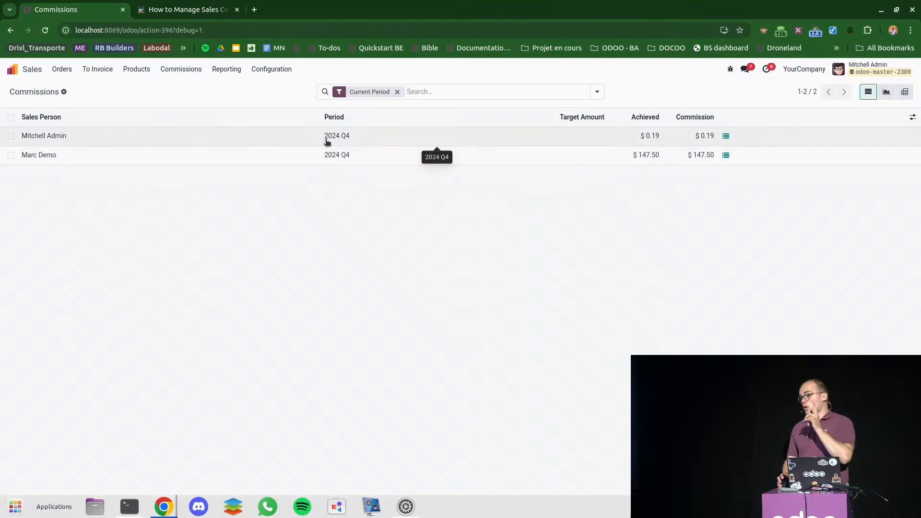
Create a new commission plan named OXP 24
click(188, 69)
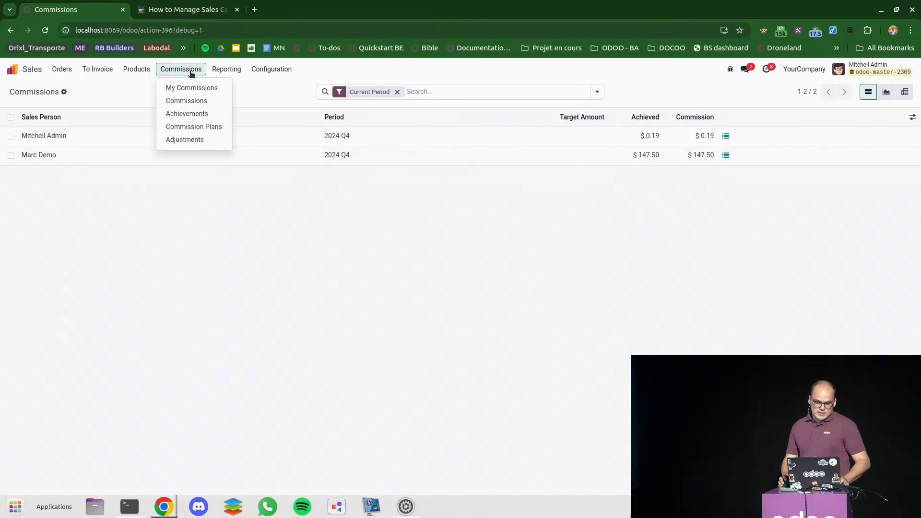
click(200, 128)
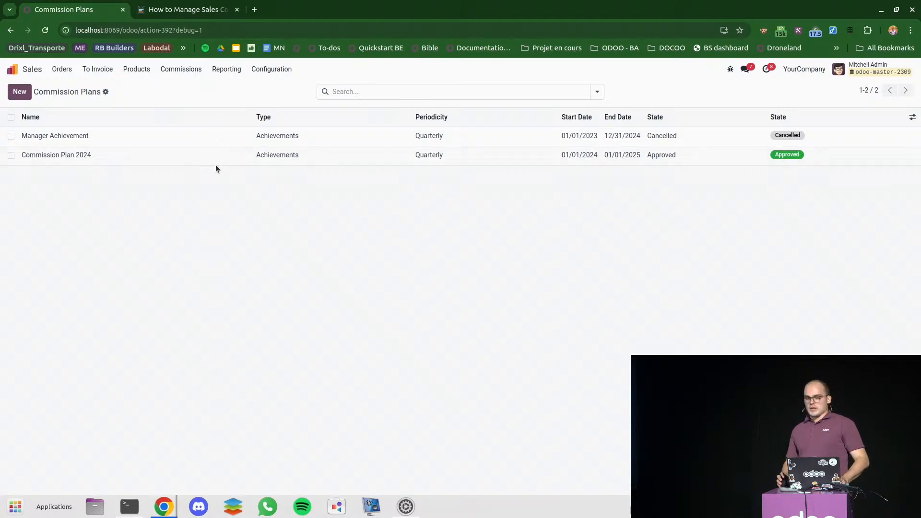
click(23, 93)
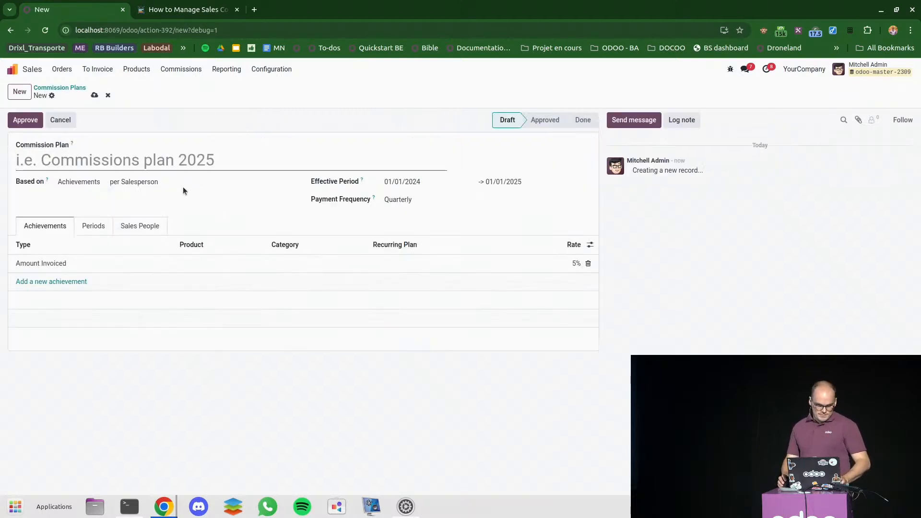
text(OXP 23)
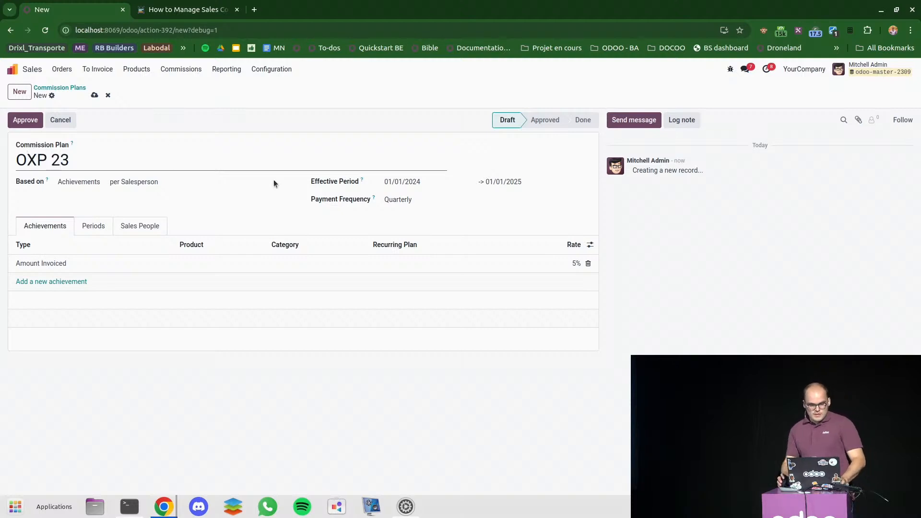
key(BackSpace)
text(4)
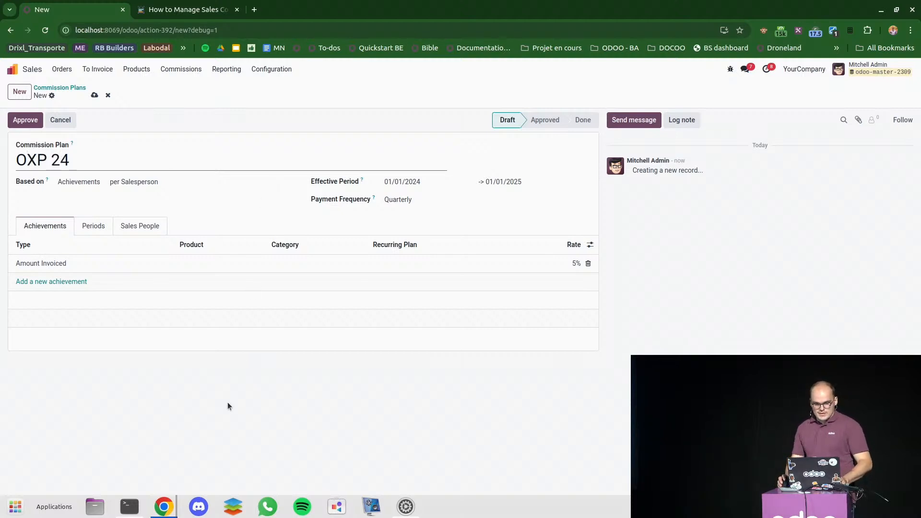
click(113, 337)
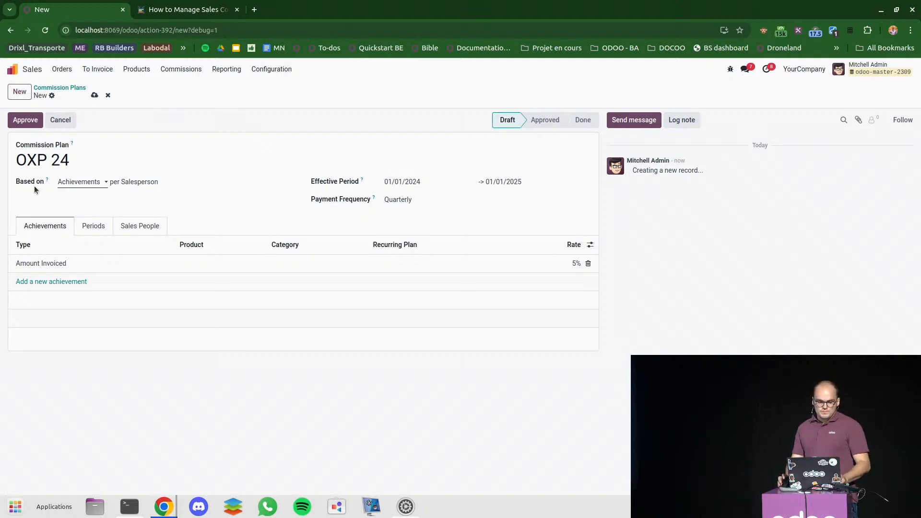
Base the OXP 24 plan on Achievements per Salesperson
click(75, 183)
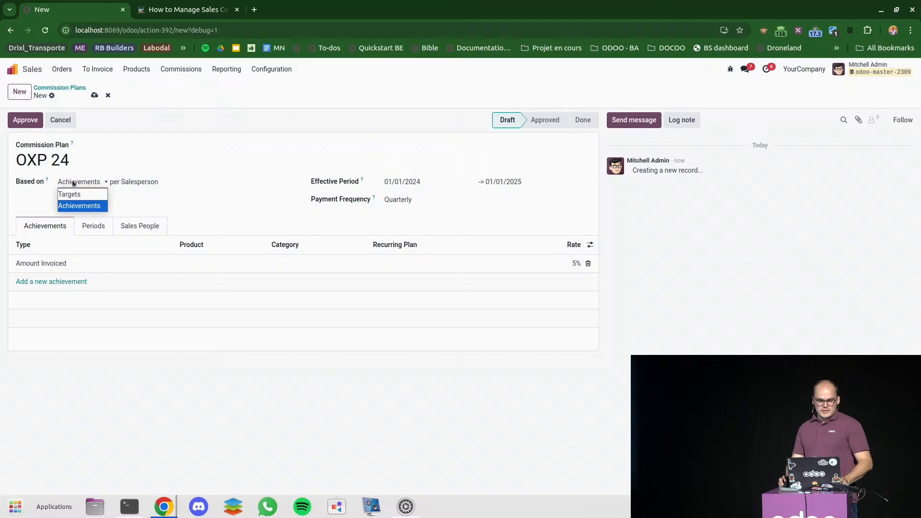
click(66, 206)
click(147, 183)
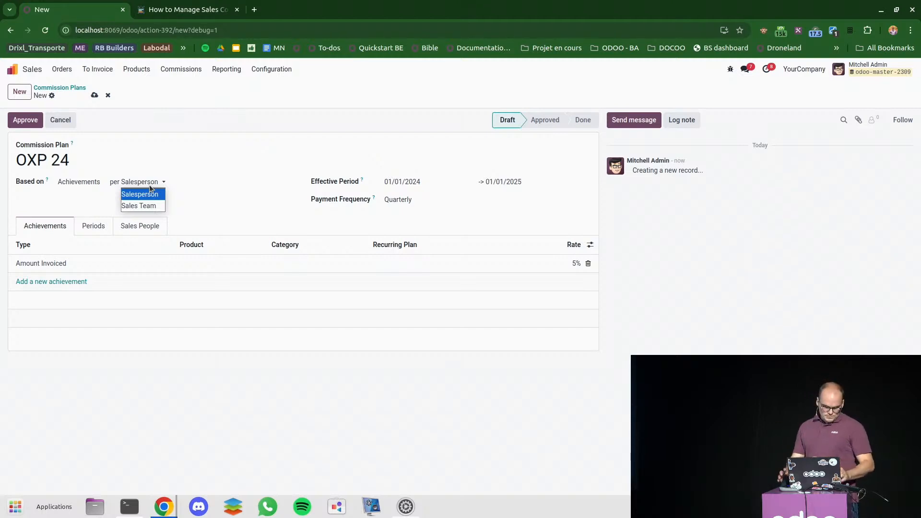
click(222, 181)
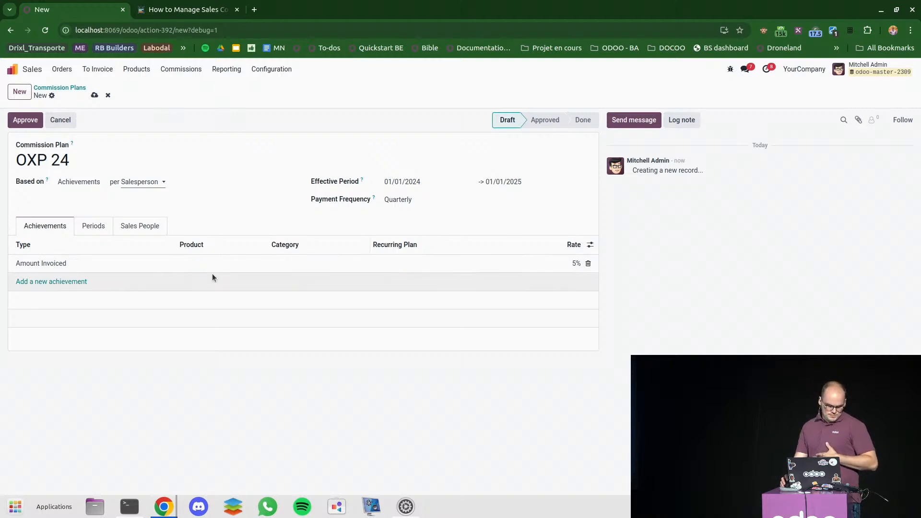
Examine the type, product, category and rate choices of the Amount Invoiced achievement, and the plan's periods
click(46, 271)
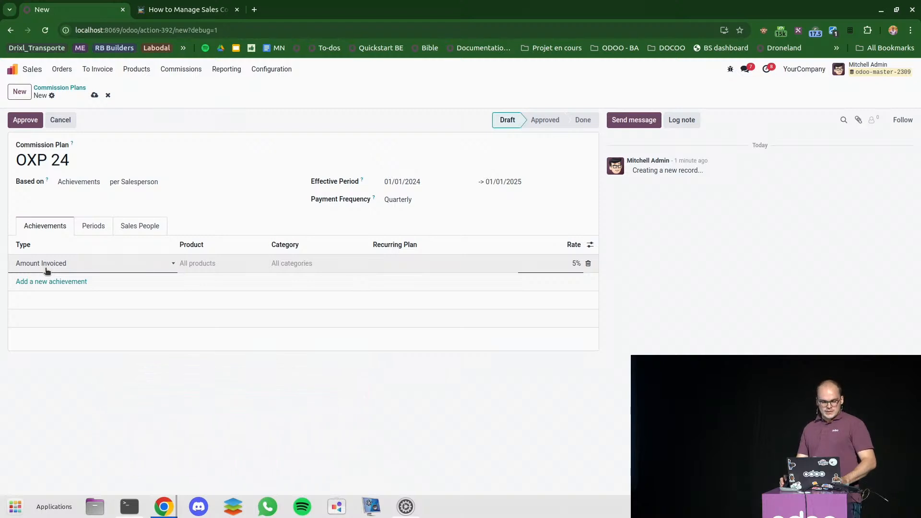
click(60, 264)
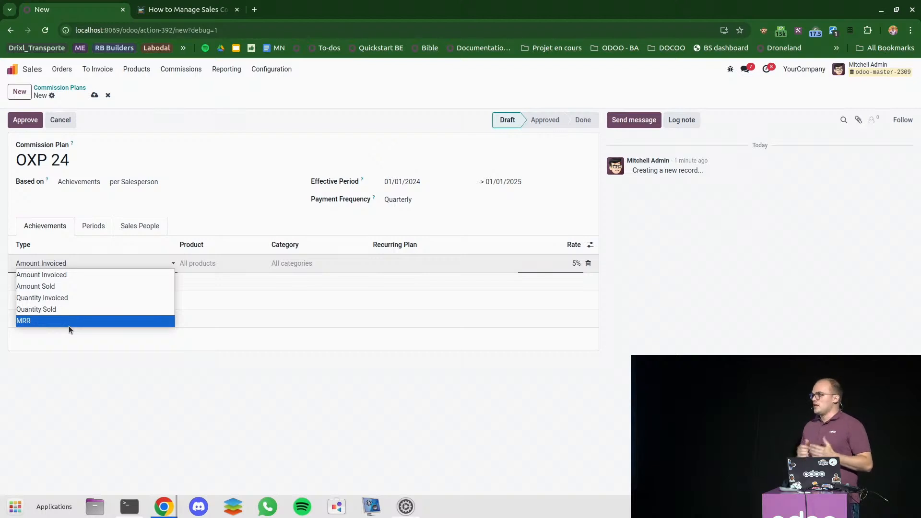
click(281, 386)
click(202, 263)
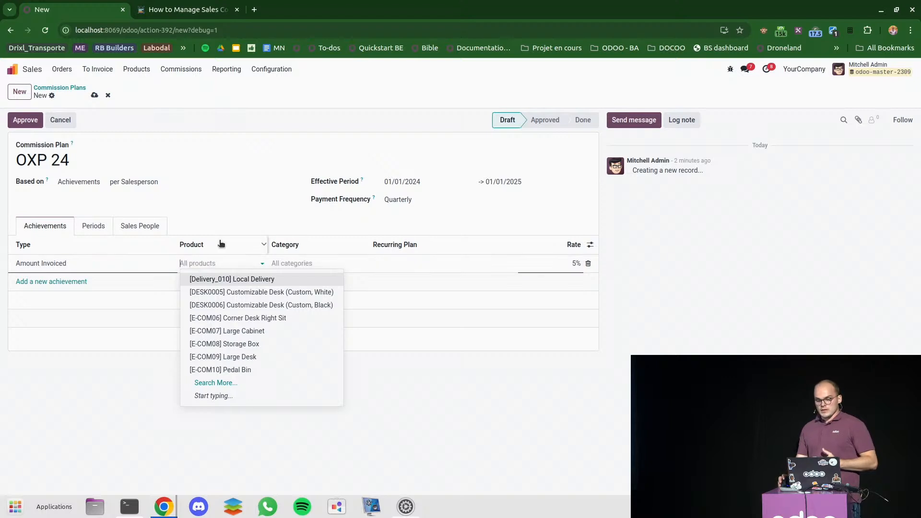
click(298, 264)
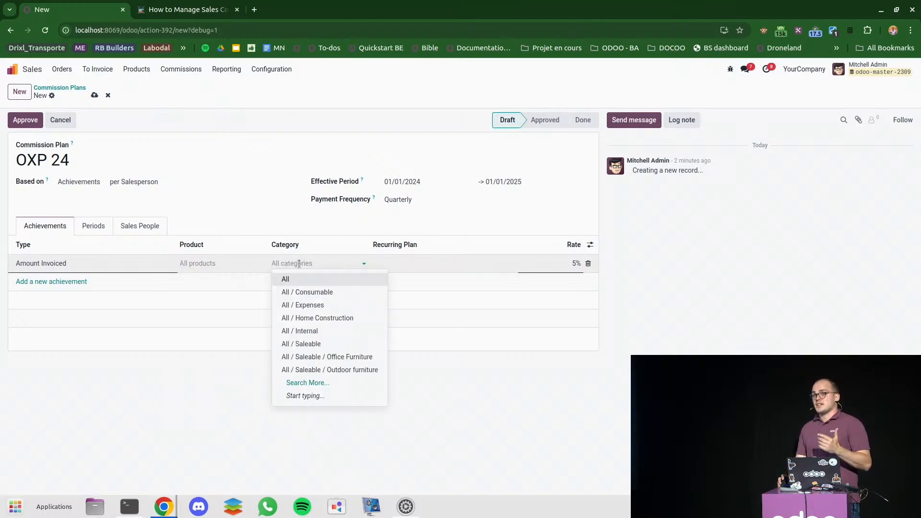
click(566, 261)
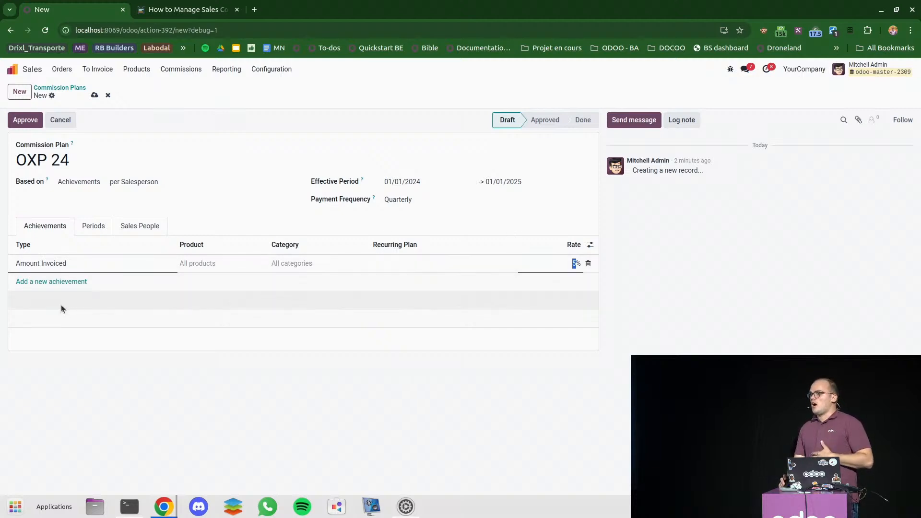
click(93, 231)
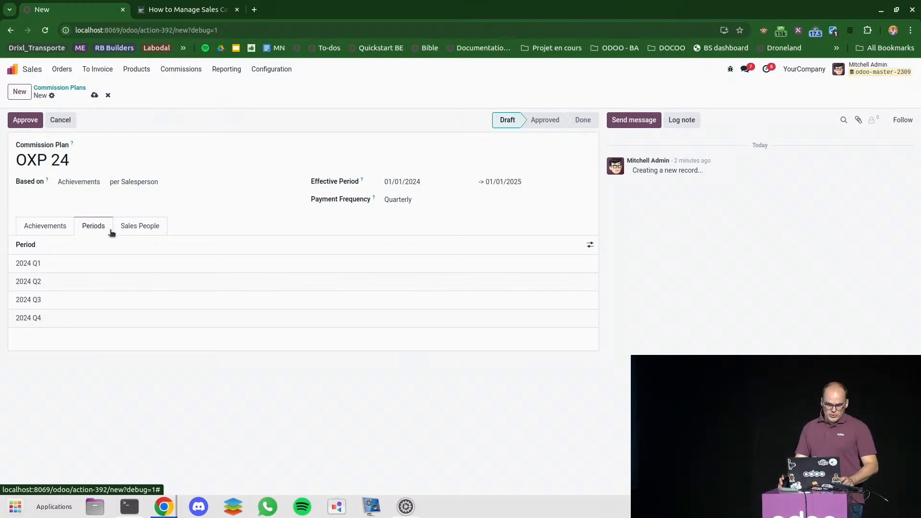
Add a single salesperson to the plan's sales people by searching for their name
click(152, 228)
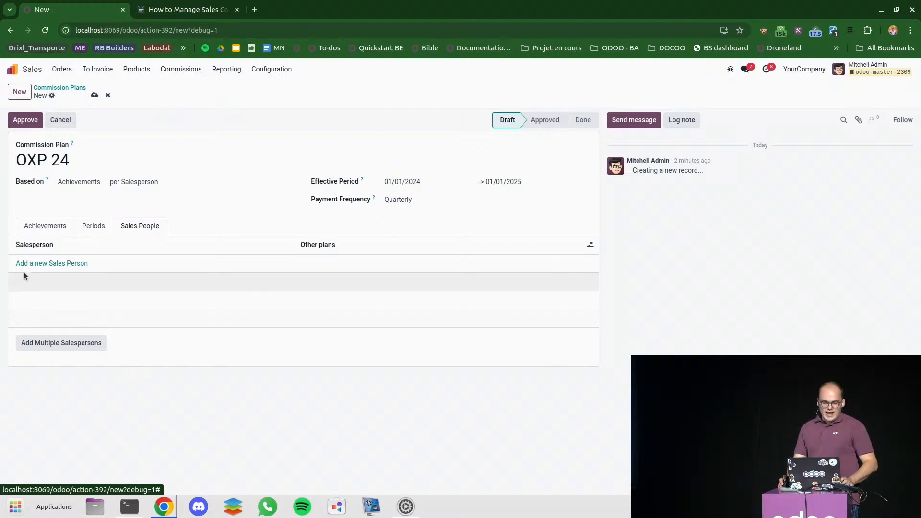
click(47, 263)
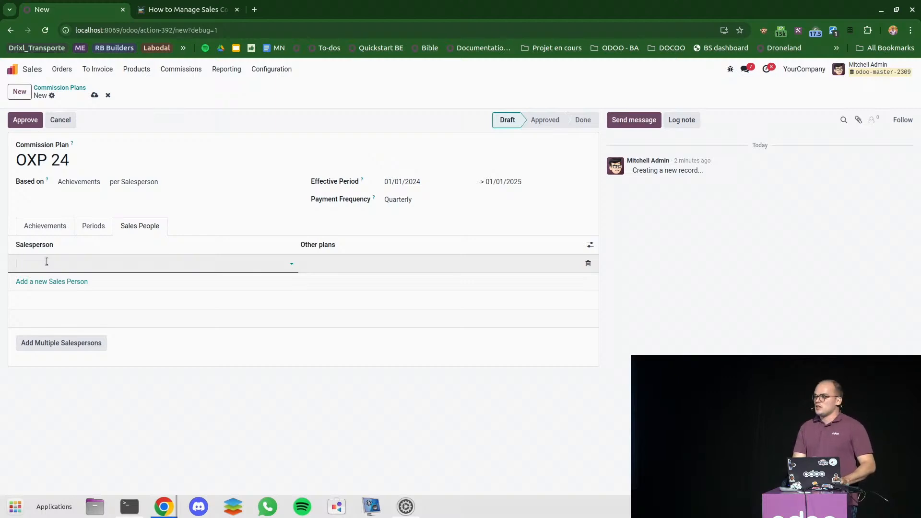
text(Abi)
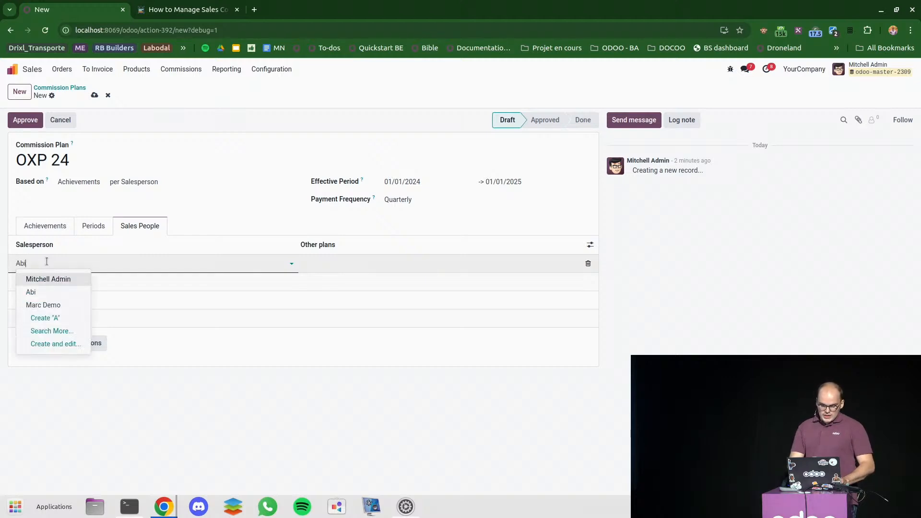
click(58, 279)
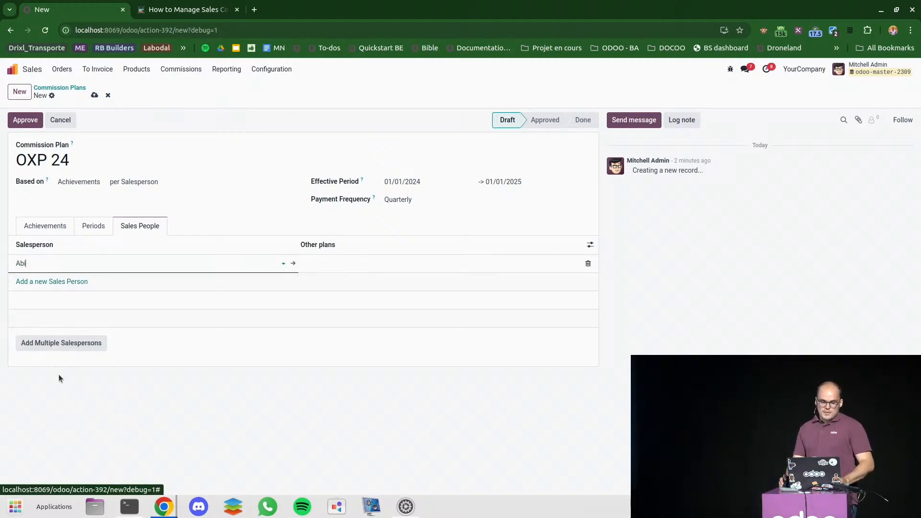
click(64, 344)
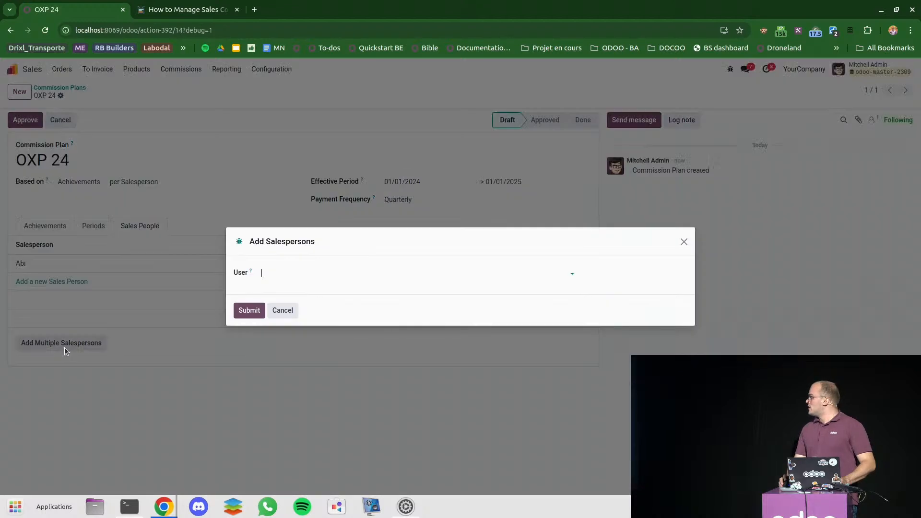
click(295, 272)
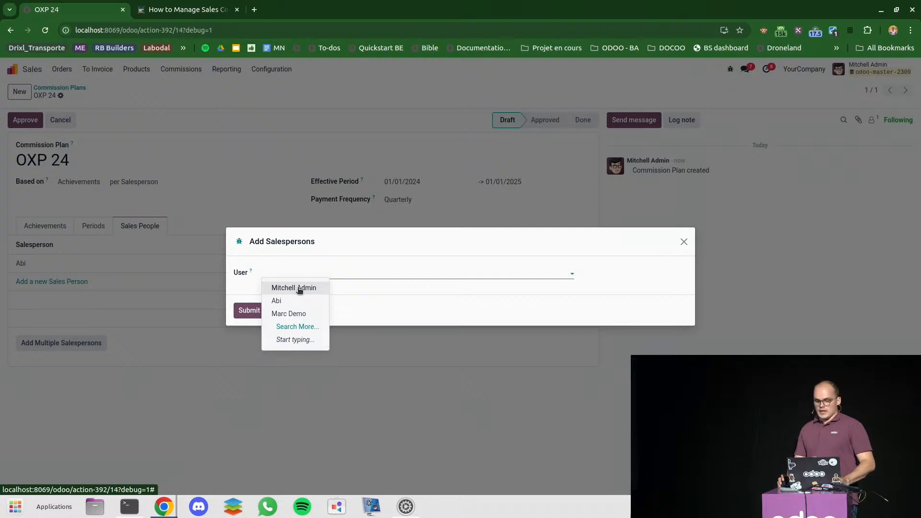
click(298, 288)
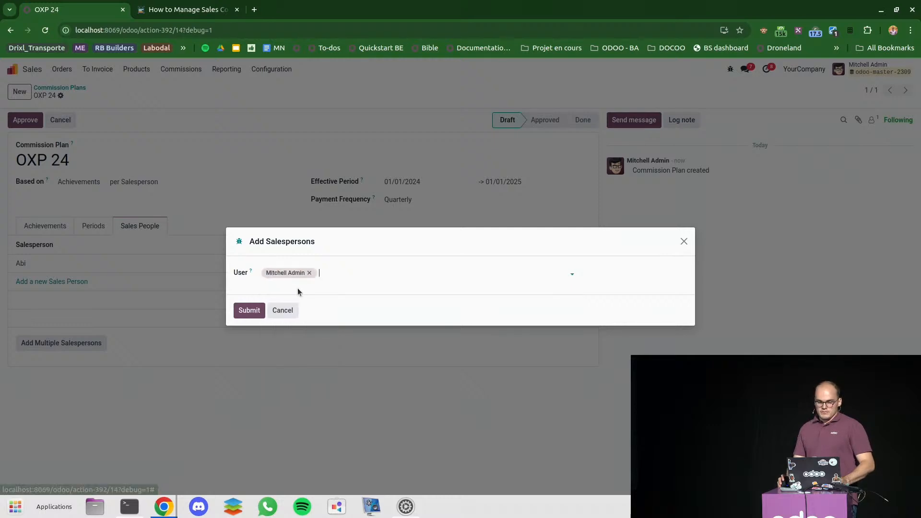
click(283, 310)
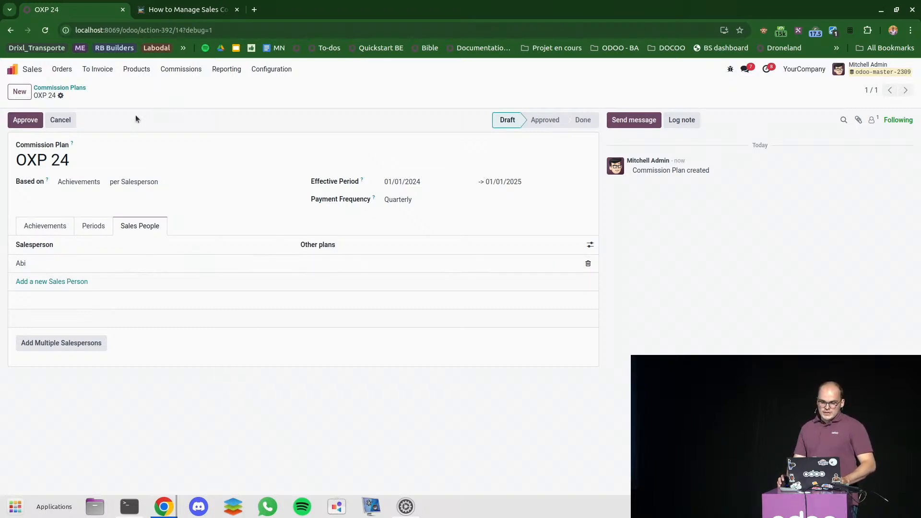
Review the OXP 24 plan's achievements, approve the plan and open its related commissions
click(89, 227)
click(66, 228)
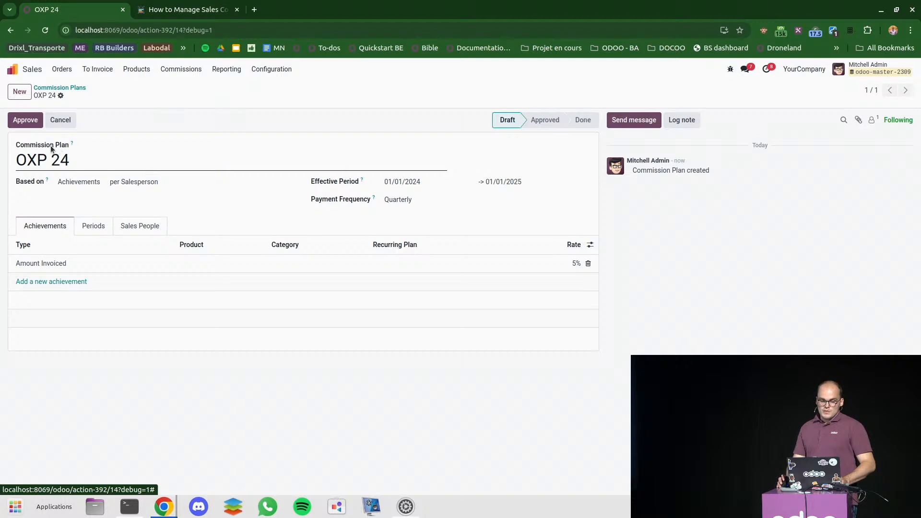
click(26, 120)
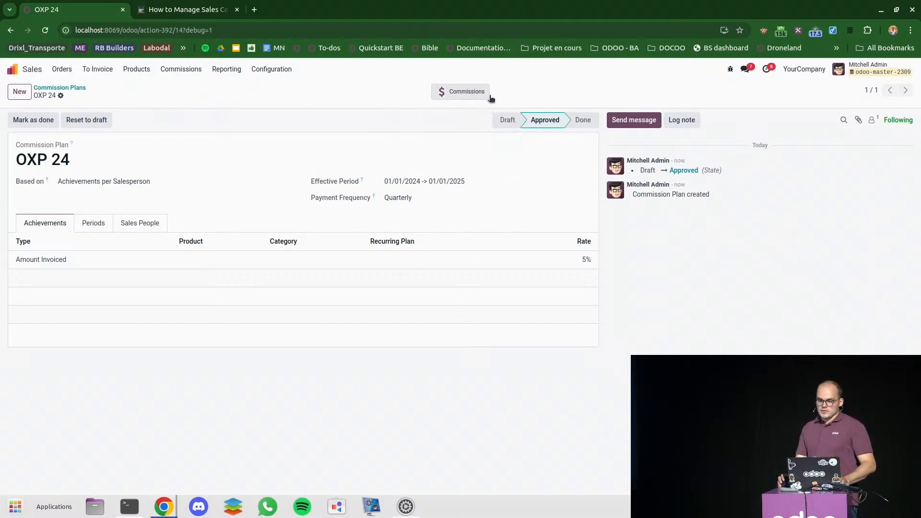
click(451, 94)
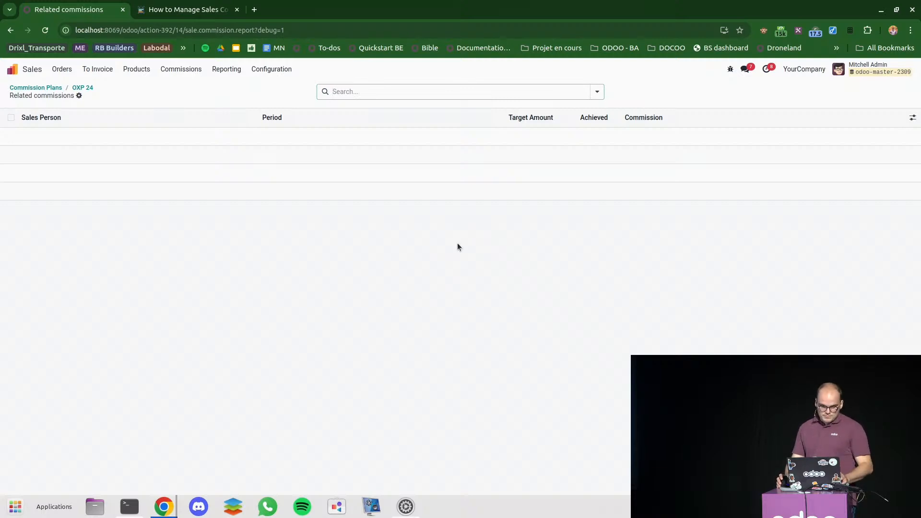
key(alt+Tab)
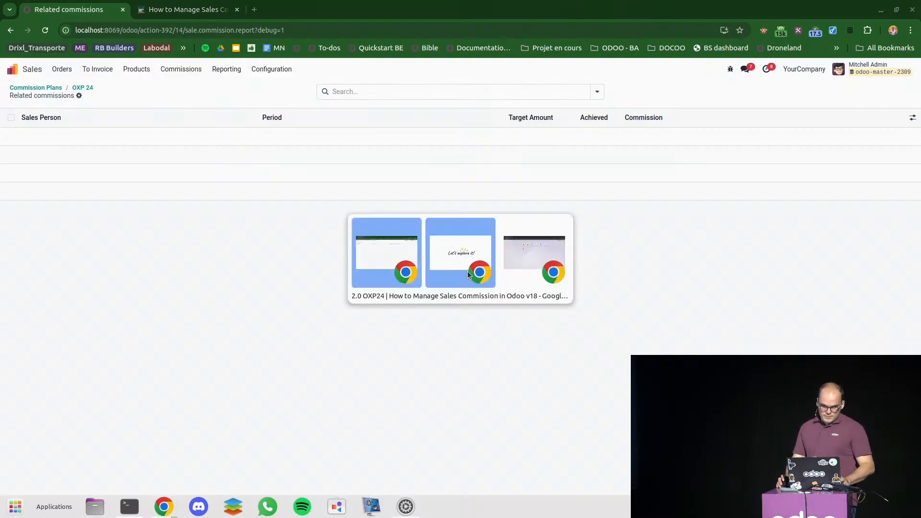
key(alt+Tab)
click(438, 274)
key(Right)
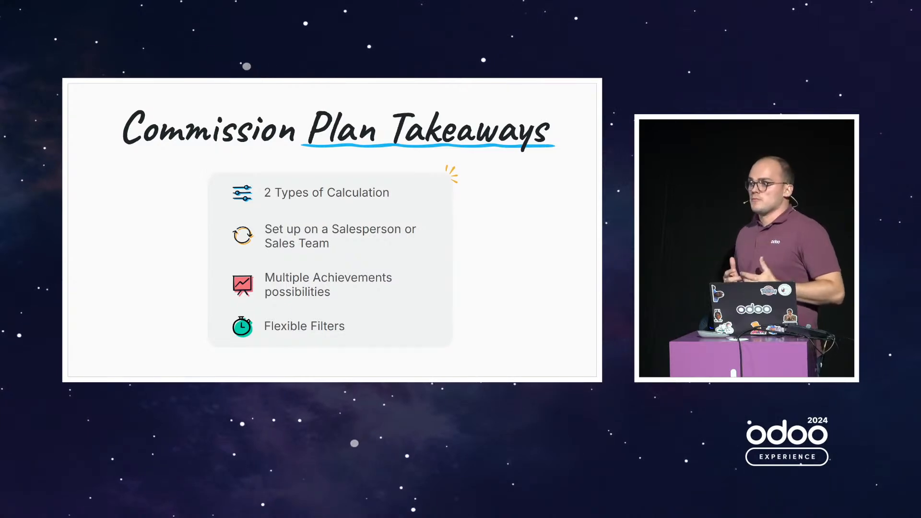
key(Right)
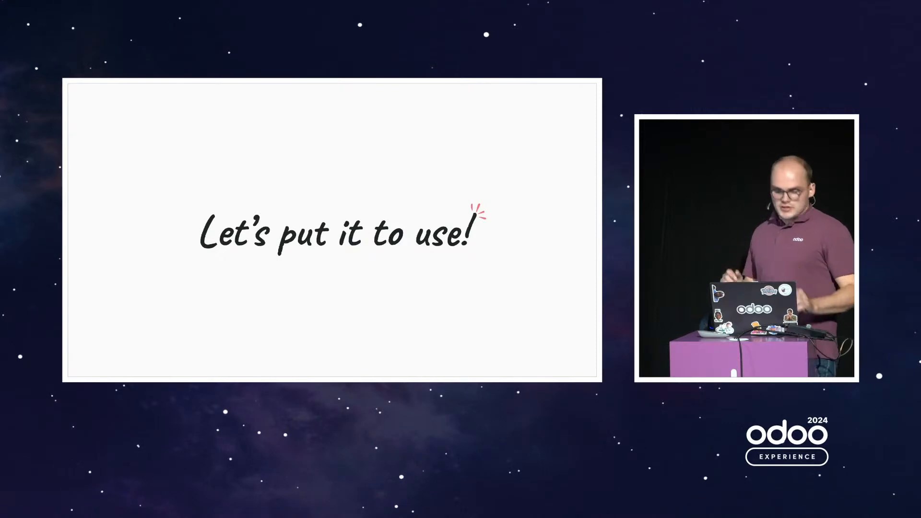
Switch to the salesperson's incognito browser session and open their quotations in the Sales app
key(alt+Tab)
key(alt+Tab)
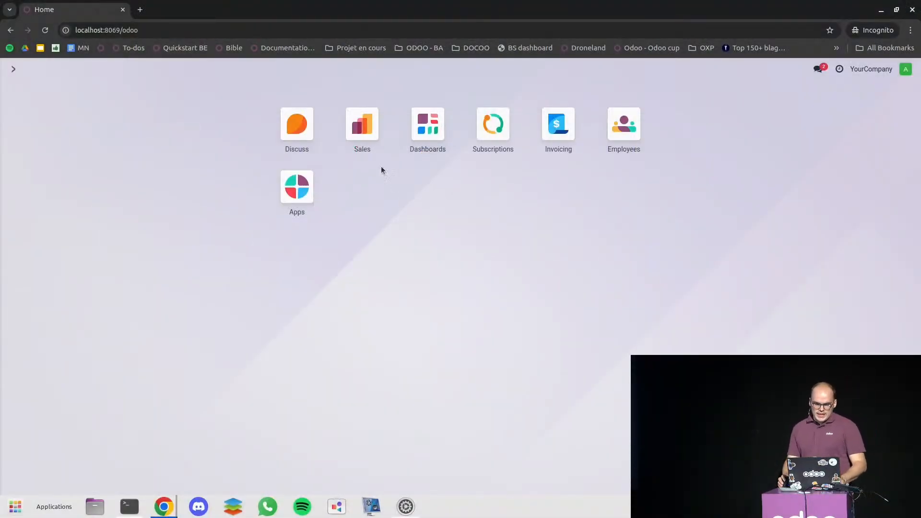
click(360, 127)
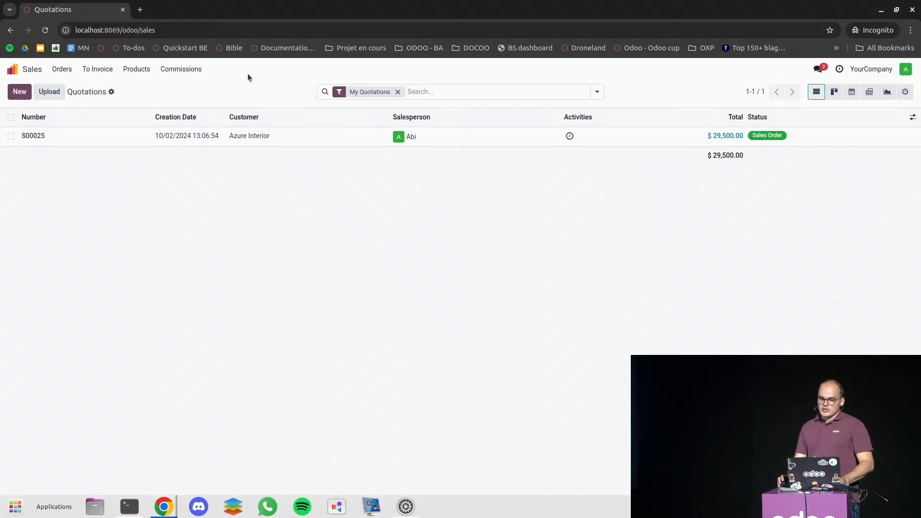
click(177, 71)
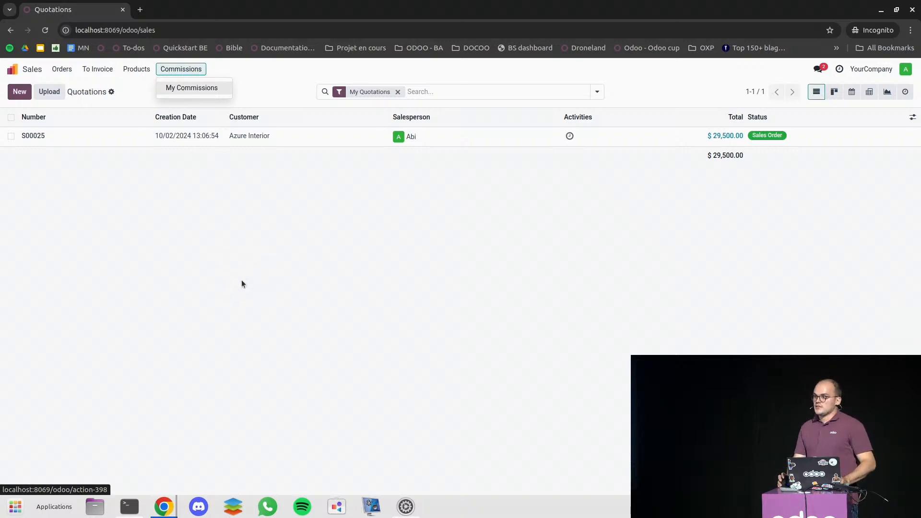
click(264, 289)
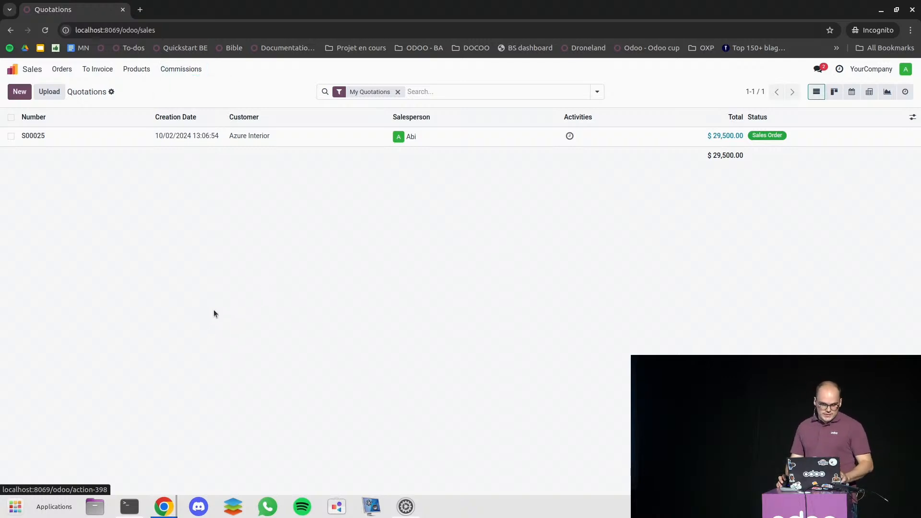
Start a new quotation for the customer Azure Interior
click(20, 91)
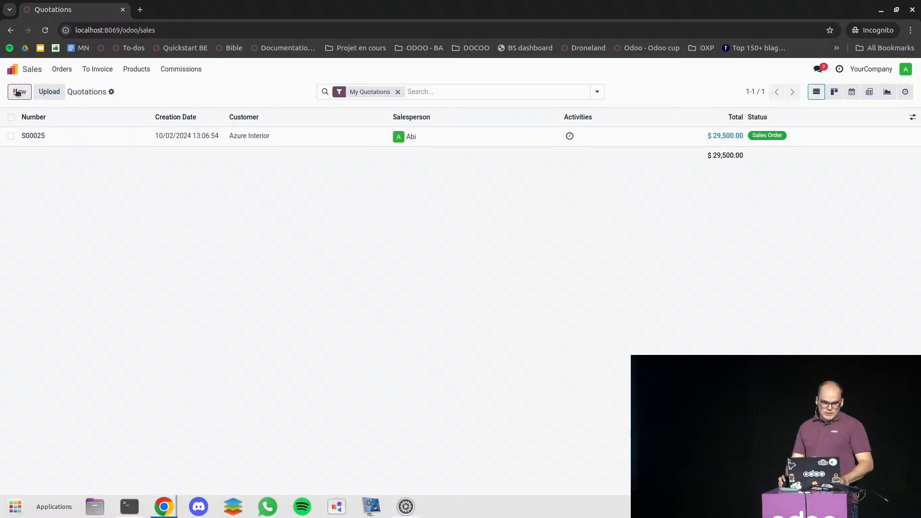
click(124, 169)
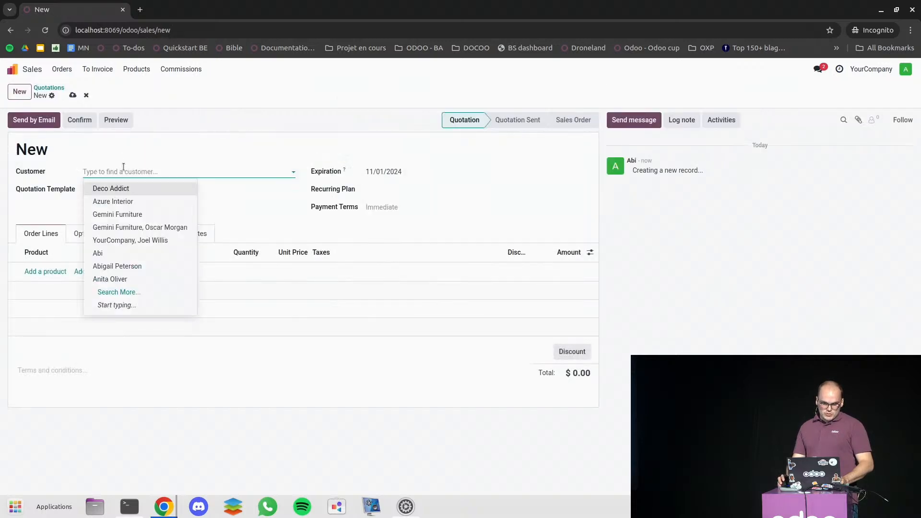
click(147, 202)
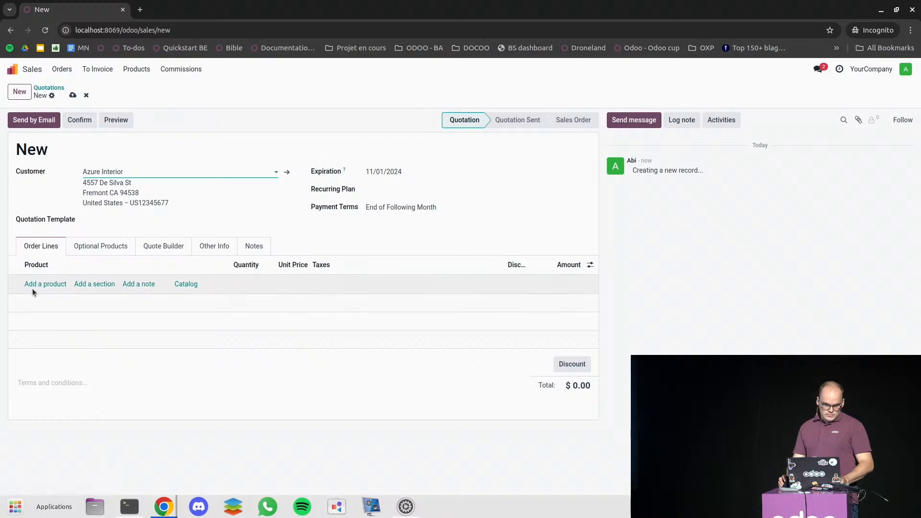
Add the Acoustic Bloc Screens (Wood) product to the quotation with a quantity of 100
click(37, 284)
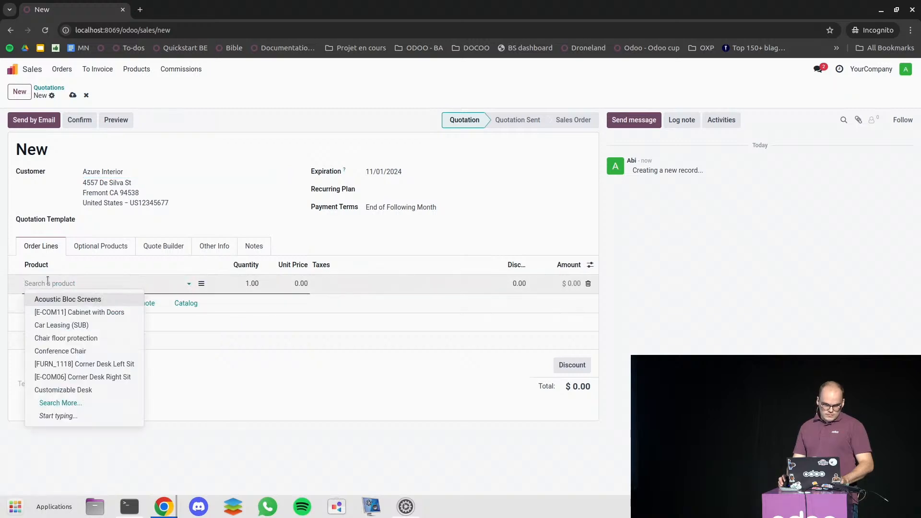
click(70, 301)
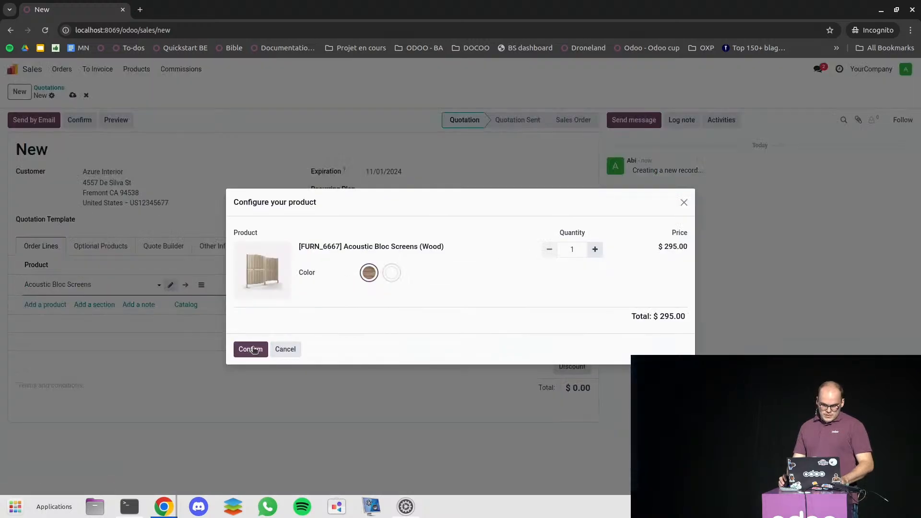
click(251, 349)
click(305, 283)
click(248, 282)
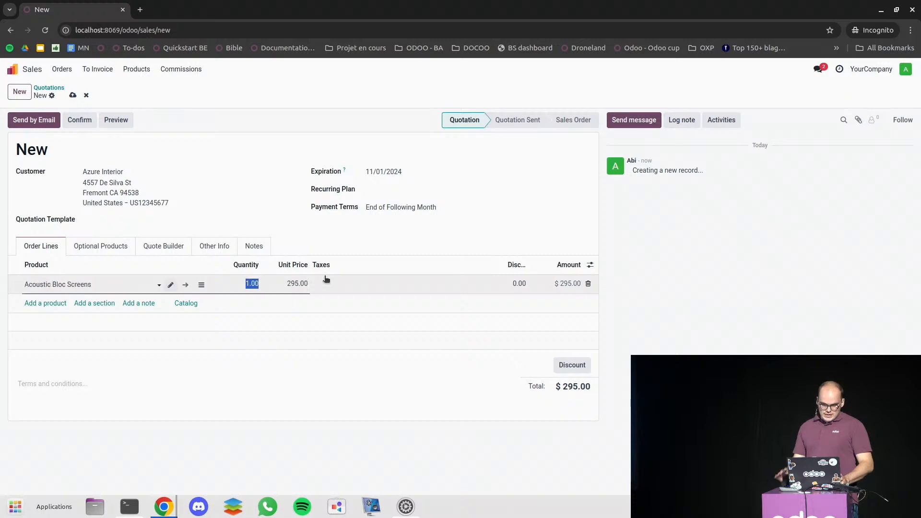
text(1)
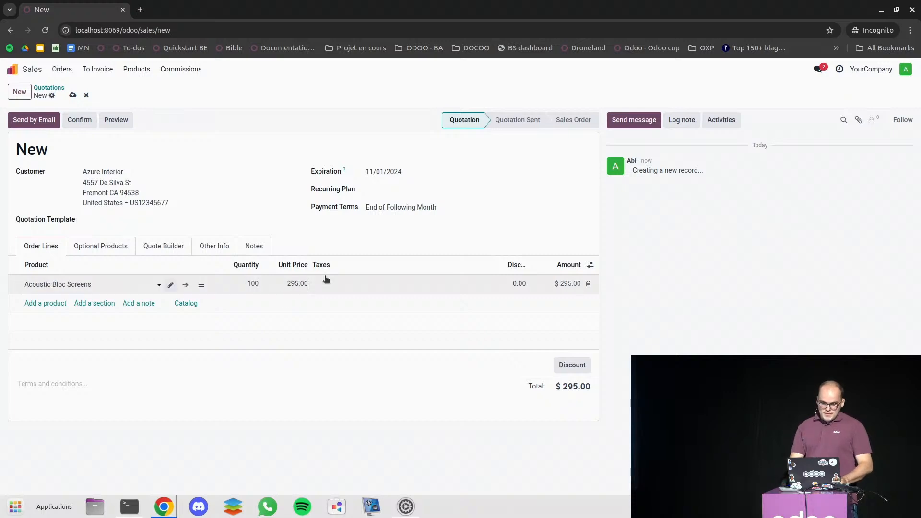
click(767, 263)
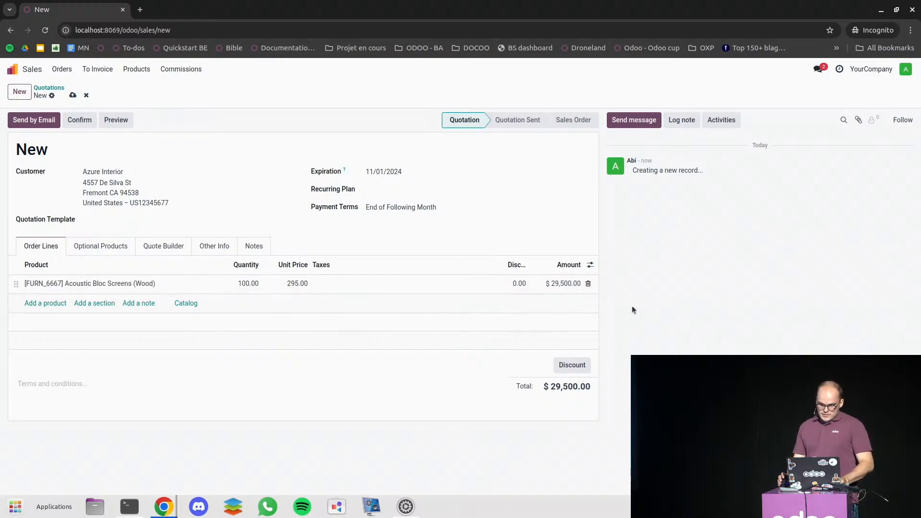
Try to confirm the new Azure Interior quotation, and discard it
click(80, 120)
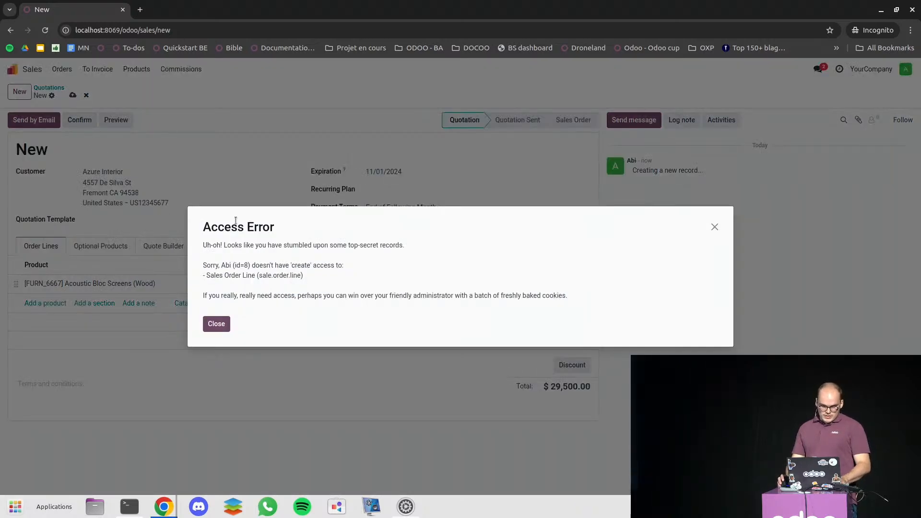
click(222, 327)
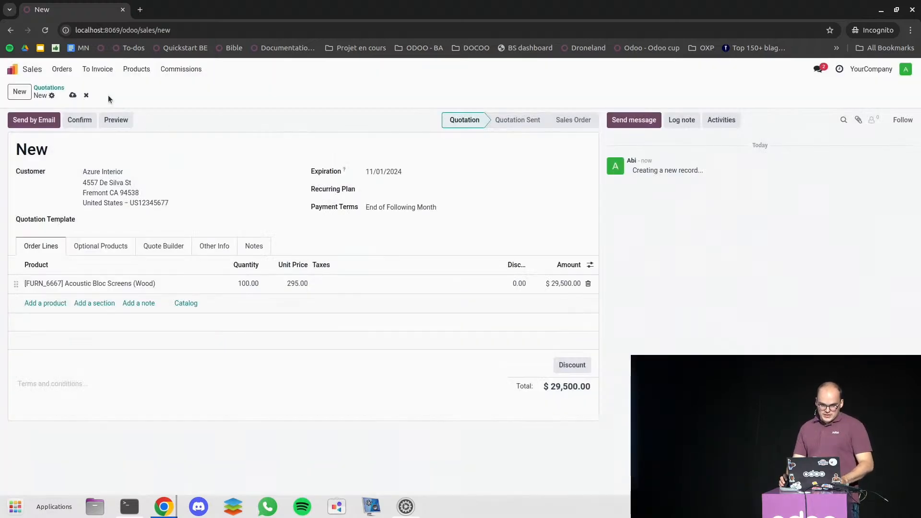
click(85, 95)
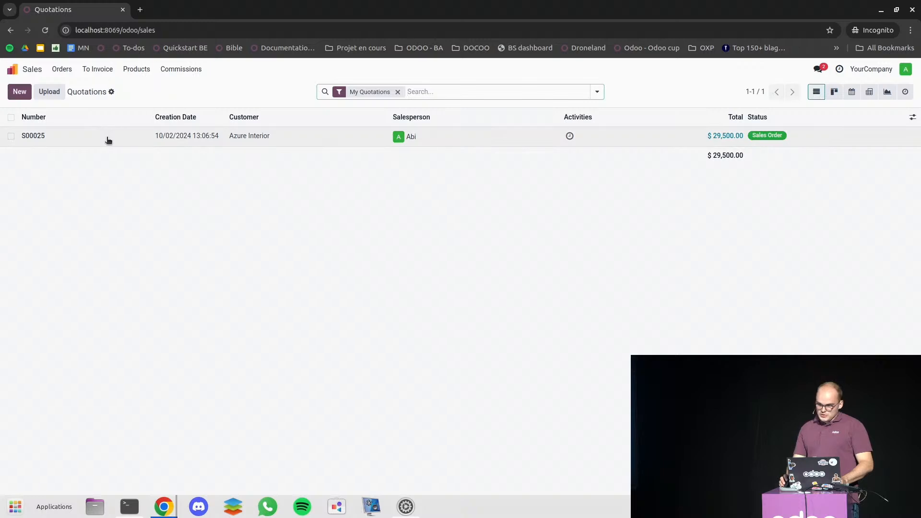
Create a regular draft invoice from the existing Azure Interior sales order
click(107, 137)
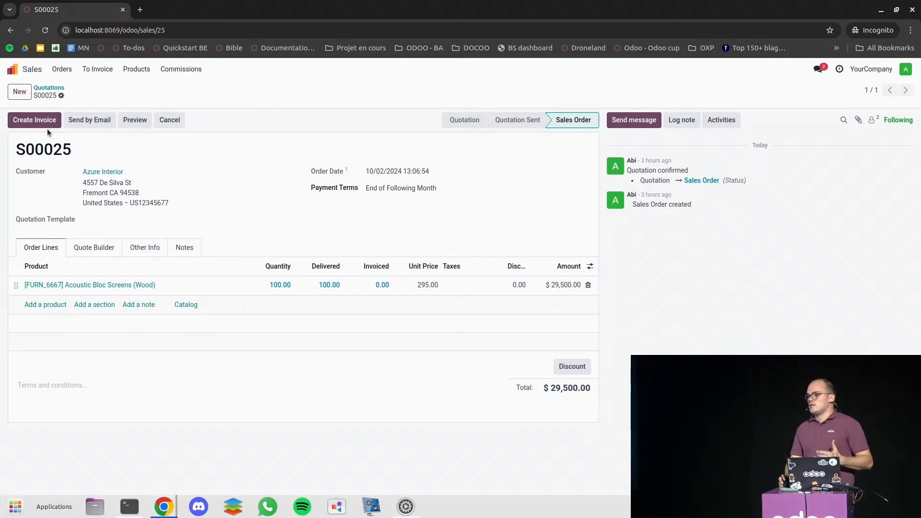
click(28, 123)
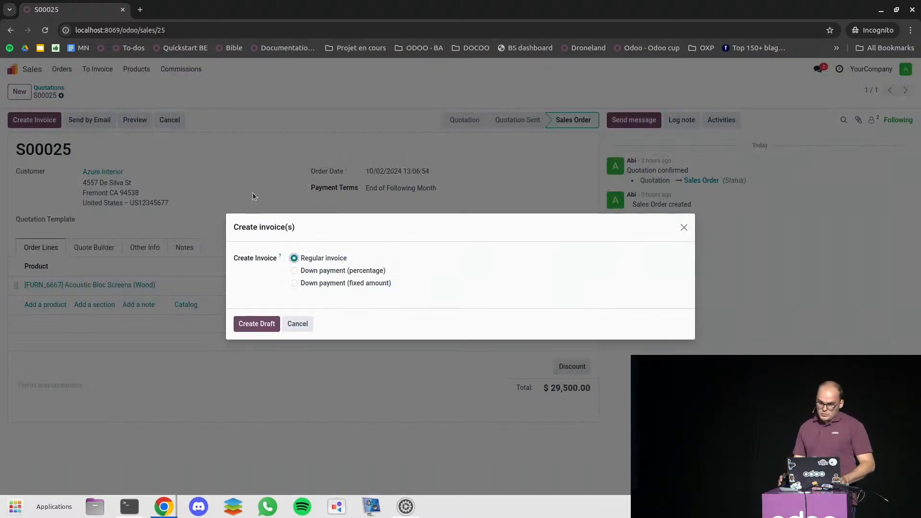
click(257, 324)
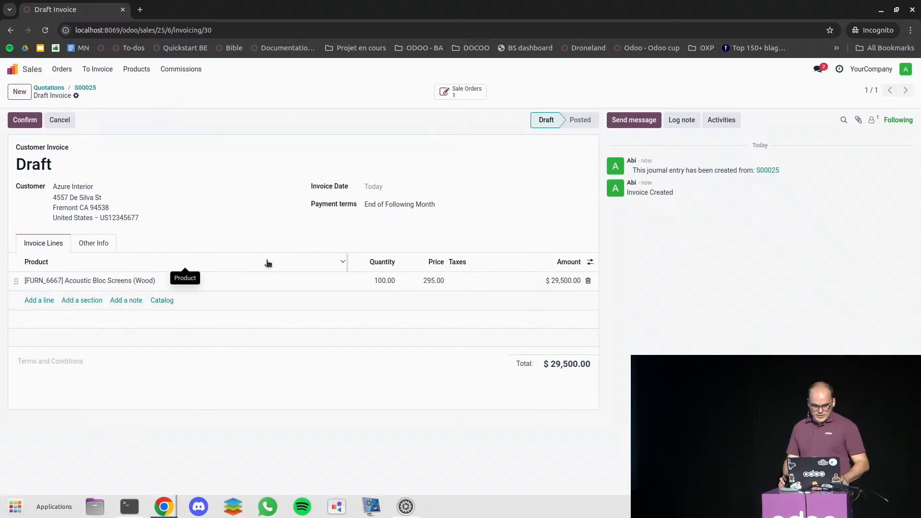
View the salesperson's own commissions and examine the source details of the 2024 Q4 commission
click(181, 69)
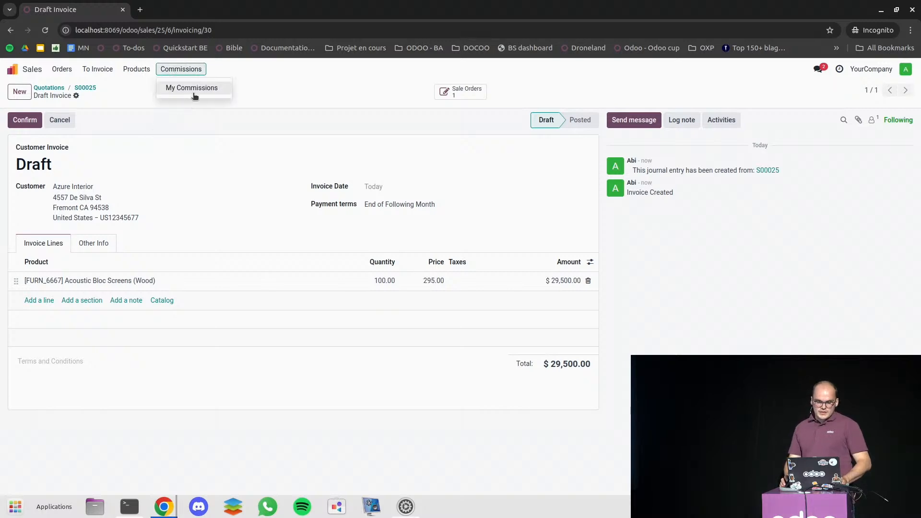
click(193, 90)
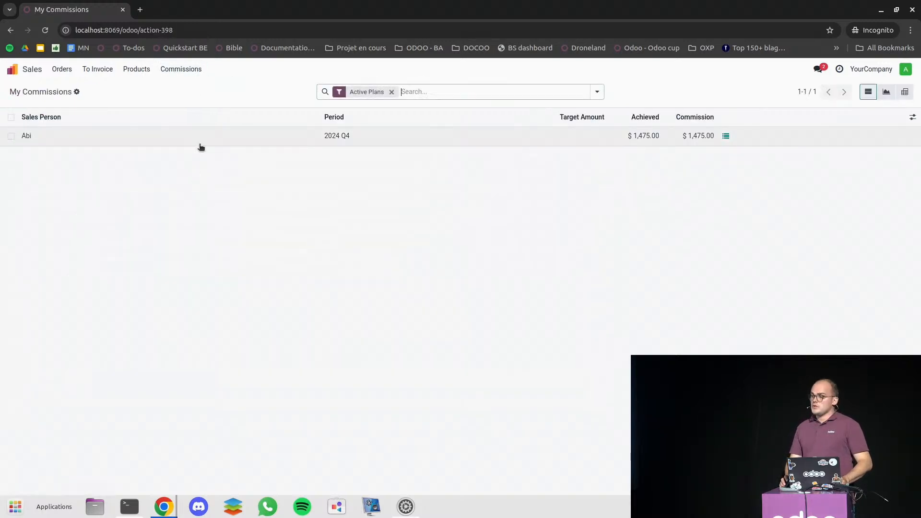
click(733, 136)
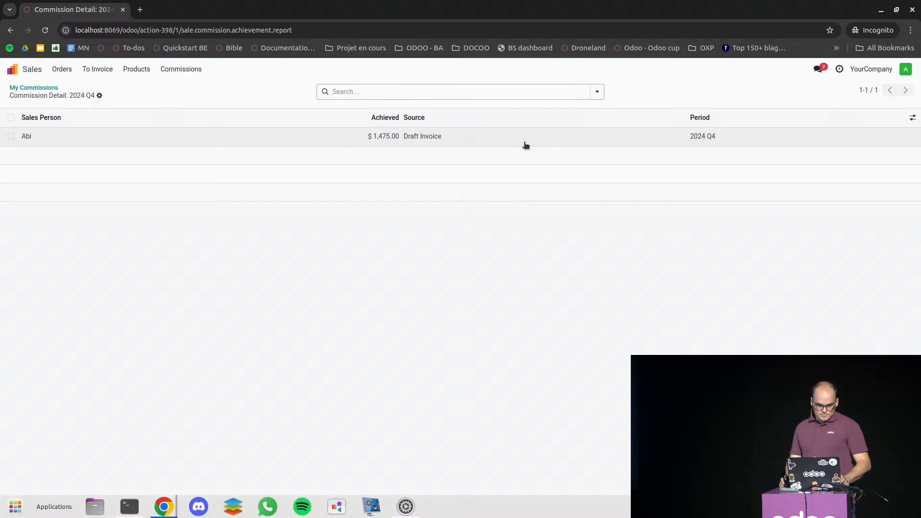
key(alt)
key(alt+Tab)
key(alt+Tab)
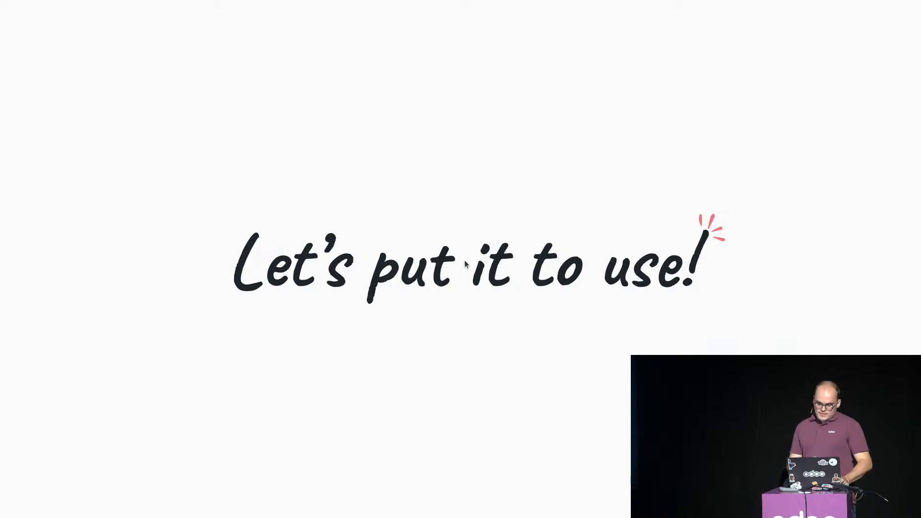
key(Right)
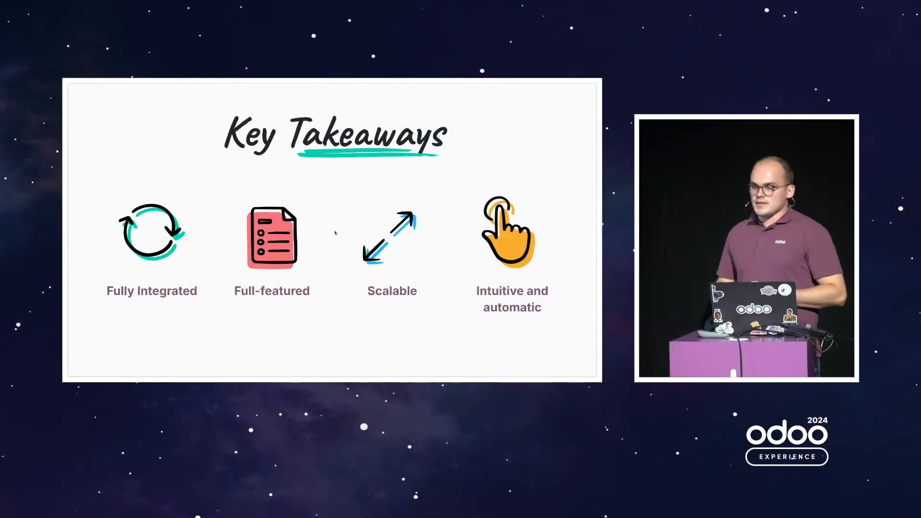